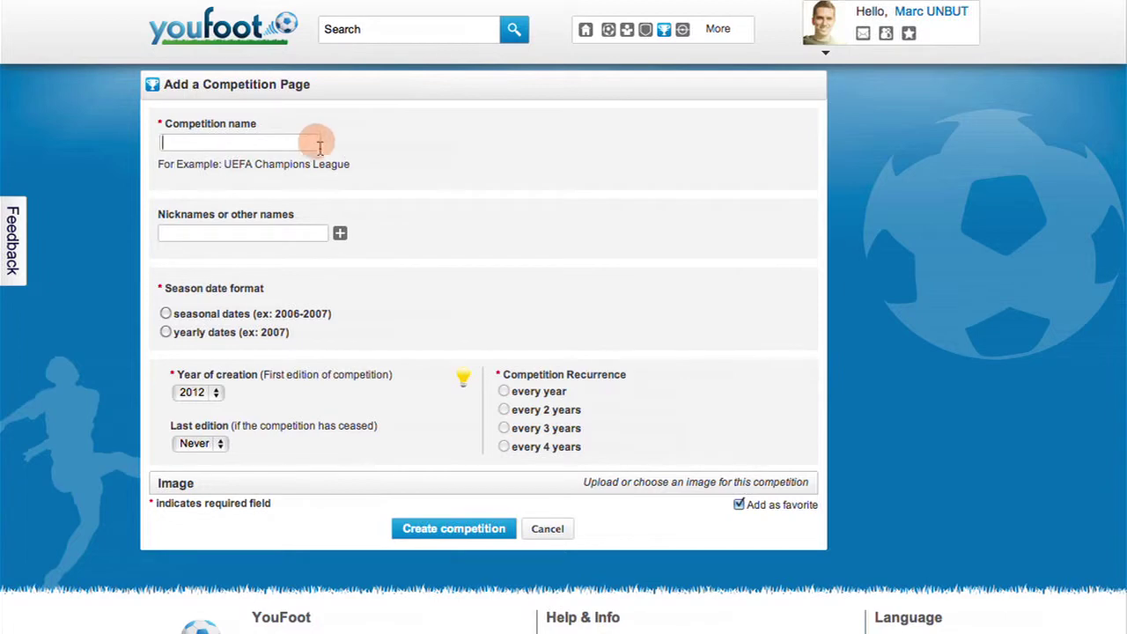
Enter Champions league as a trial competition name and replace it with Campeonato Brasileiro de Futebol.
{"action": "type", "text": "Champions league"}
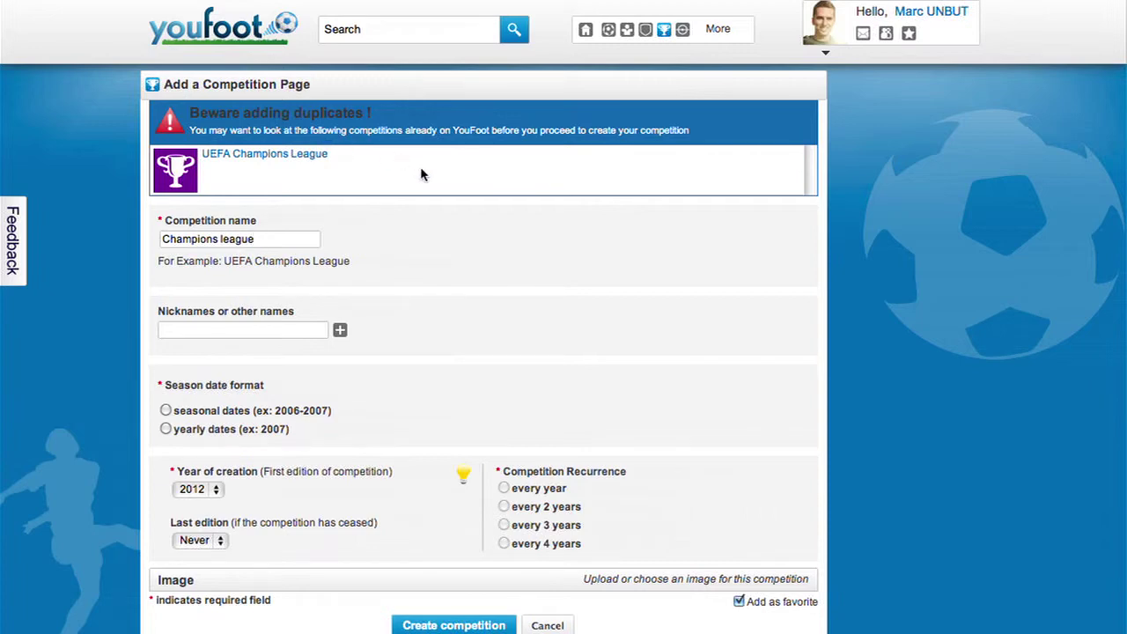
{"action": "triple_click", "coordinate": [319, 239]}
{"action": "key", "text": "BackSpace"}
{"action": "type", "text": "Campeonato Brasil"}
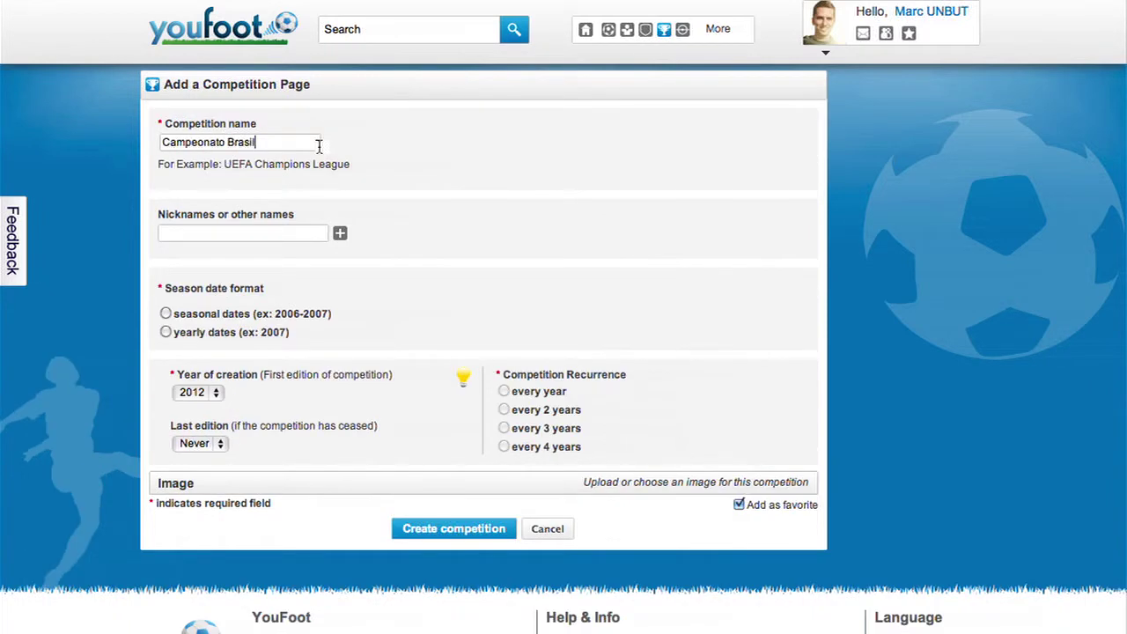
{"action": "type", "text": "eiro de Futebol"}
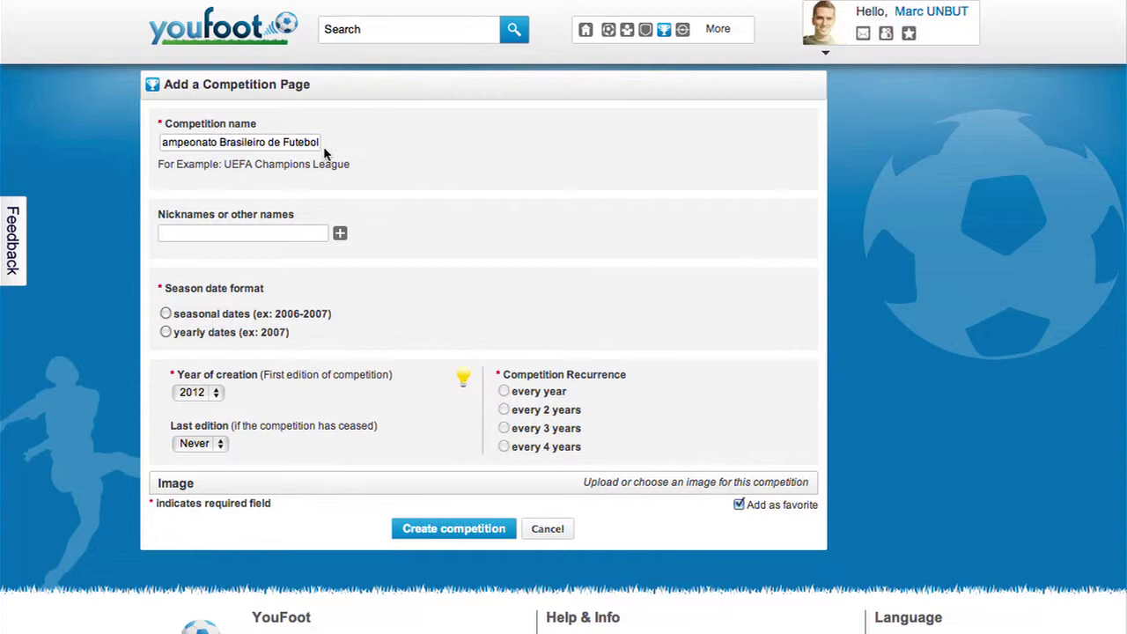
Add the nicknames Brasileirao and Brazilian Football League Serie A to the competition.
{"action": "left_click", "coordinate": [326, 234]}
{"action": "type", "text": "Brasileirao"}
{"action": "left_click", "coordinate": [340, 233]}
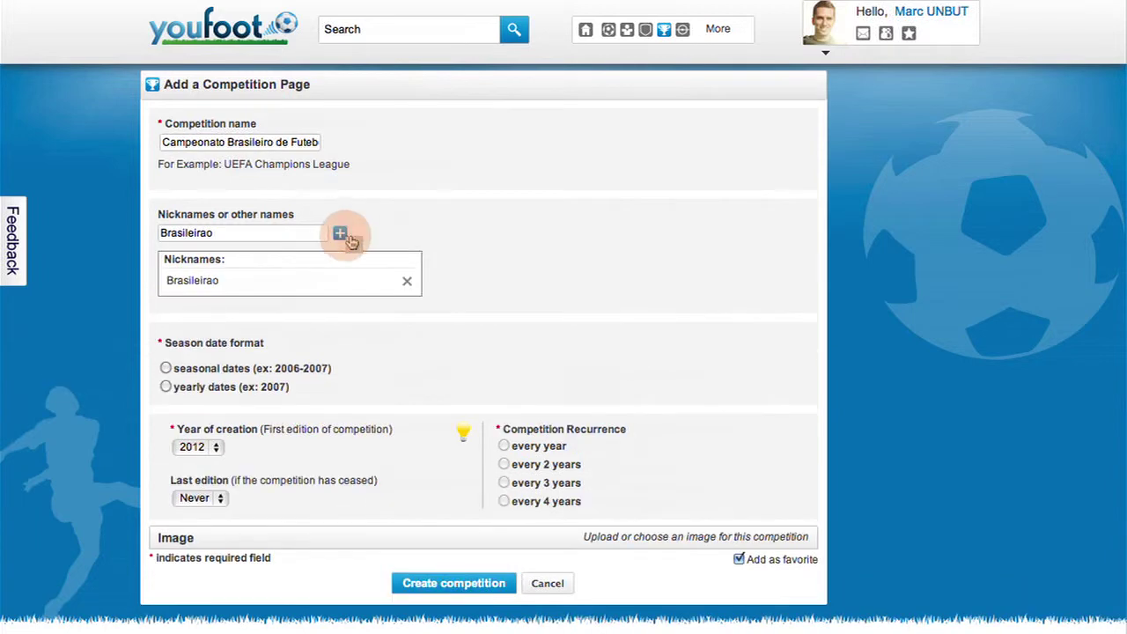
{"action": "left_click", "coordinate": [322, 234]}
{"action": "type", "text": "Brazilian Football League Serie A"}
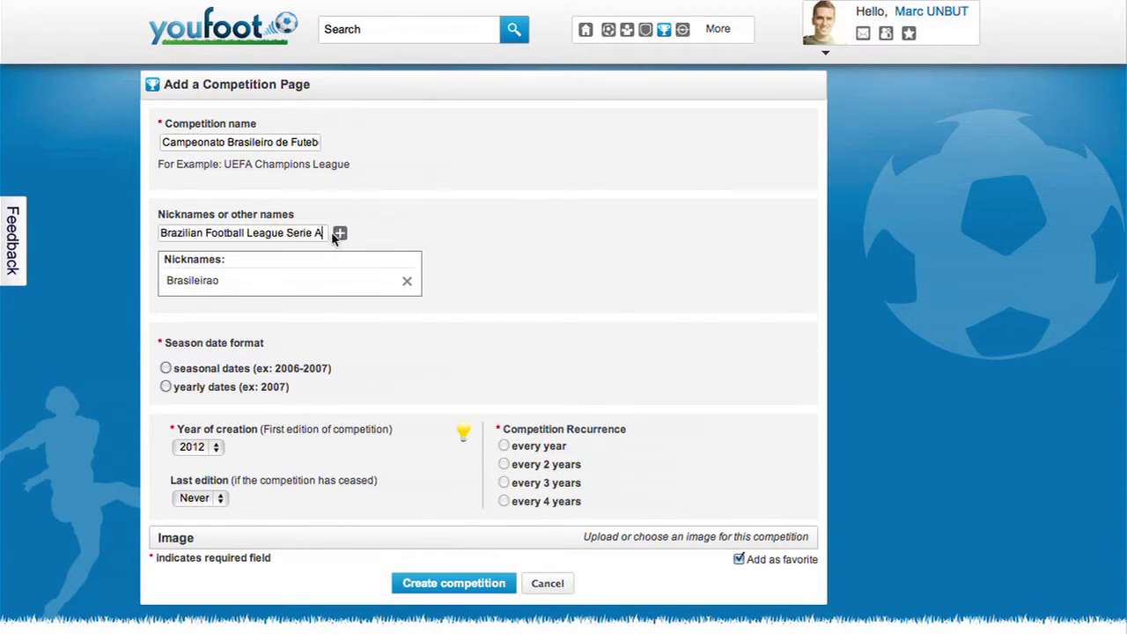
{"action": "left_click", "coordinate": [340, 233]}
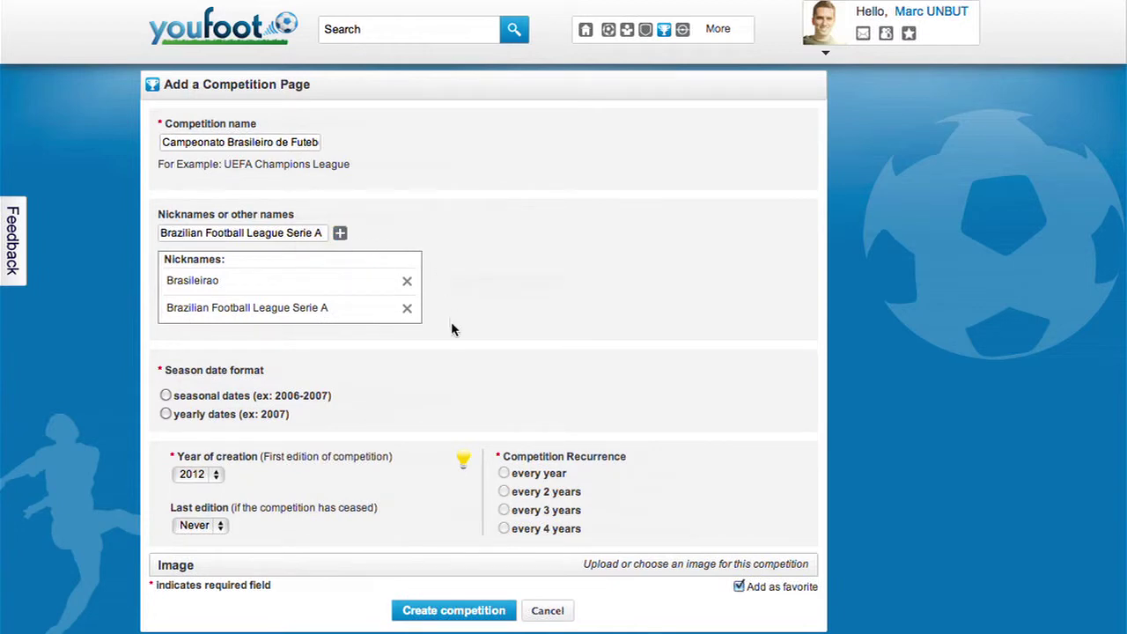
Set the season date format to yearly dates and the year of creation to 1971, keeping the last edition at Never.
{"action": "left_click", "coordinate": [166, 415]}
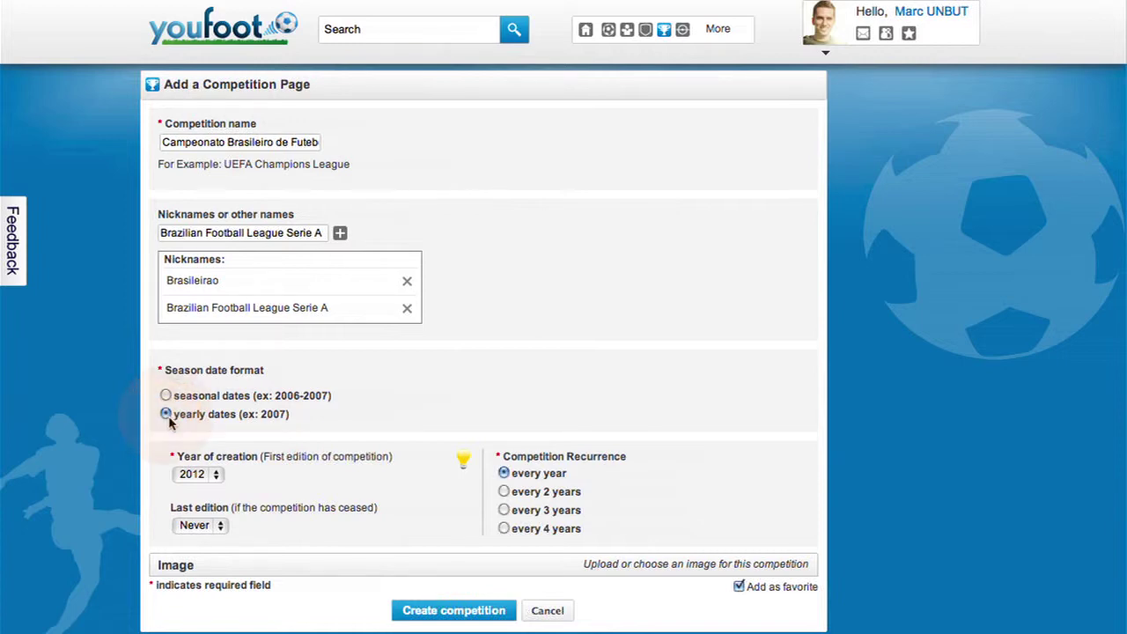
{"action": "left_click", "coordinate": [198, 474]}
{"action": "scroll", "coordinate": [220, 491], "scroll_direction": "down", "scroll_amount": 5}
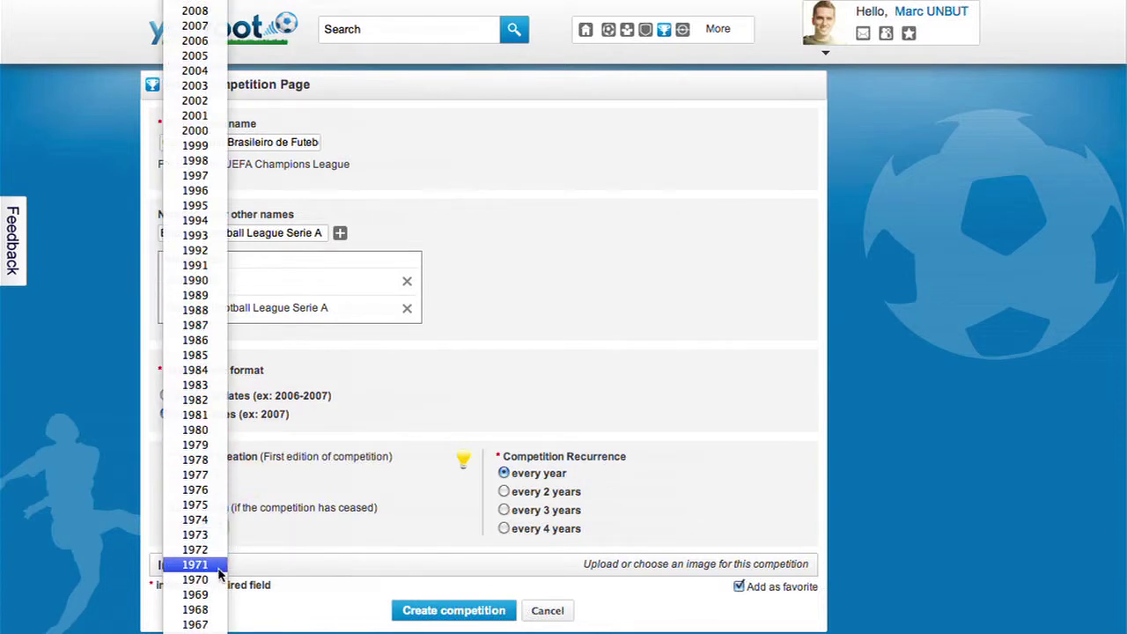
{"action": "left_click", "coordinate": [195, 564]}
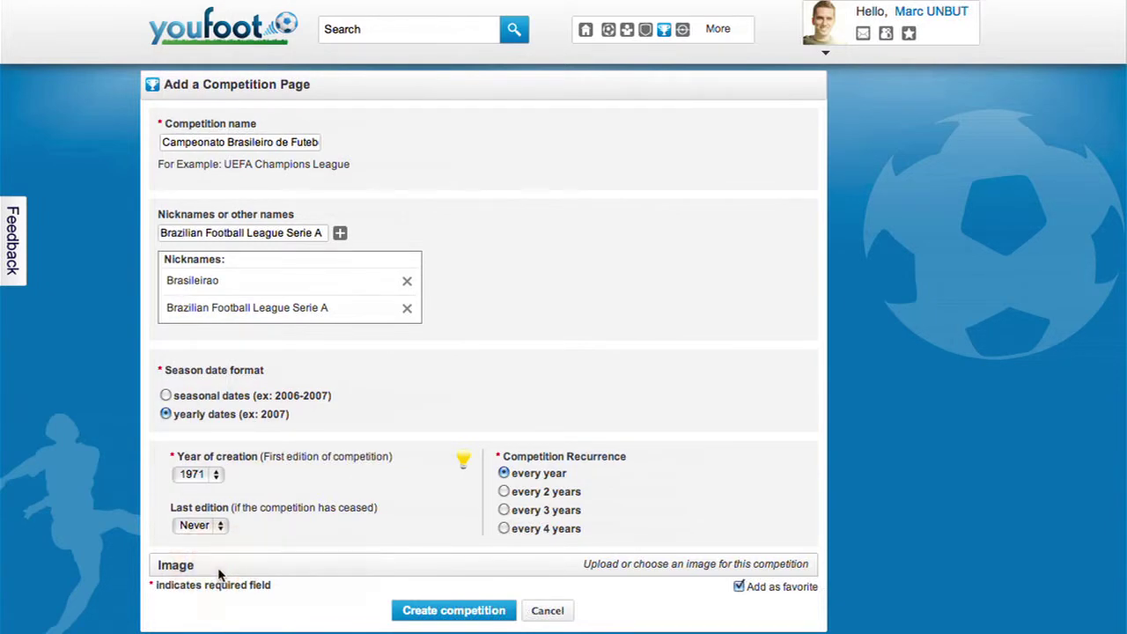
{"action": "left_click", "coordinate": [226, 525]}
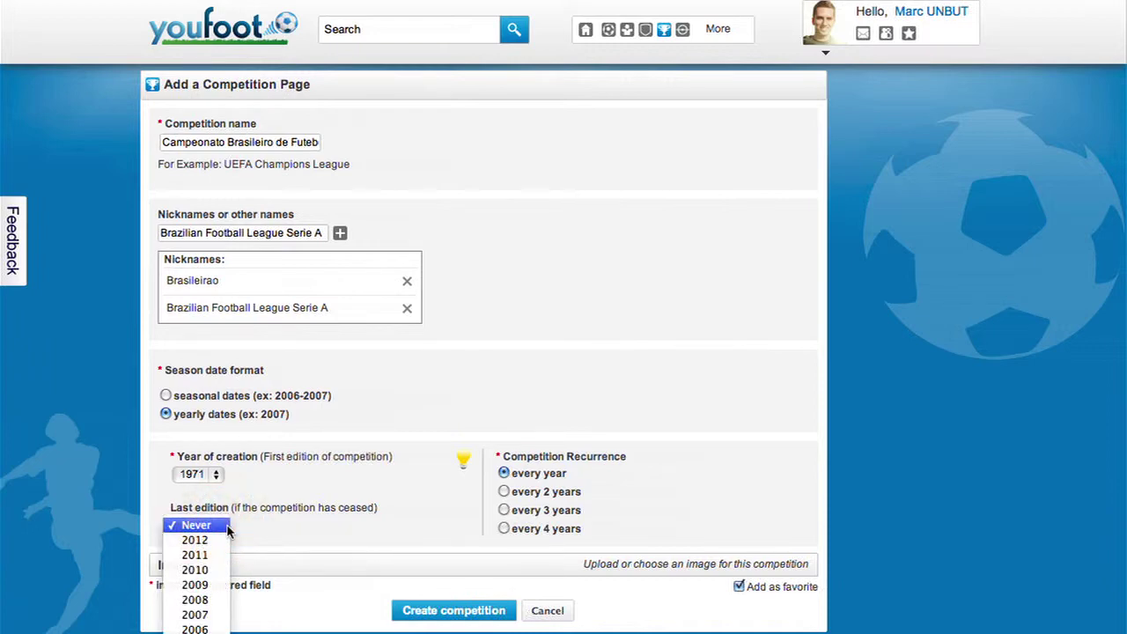
{"action": "left_click", "coordinate": [226, 525]}
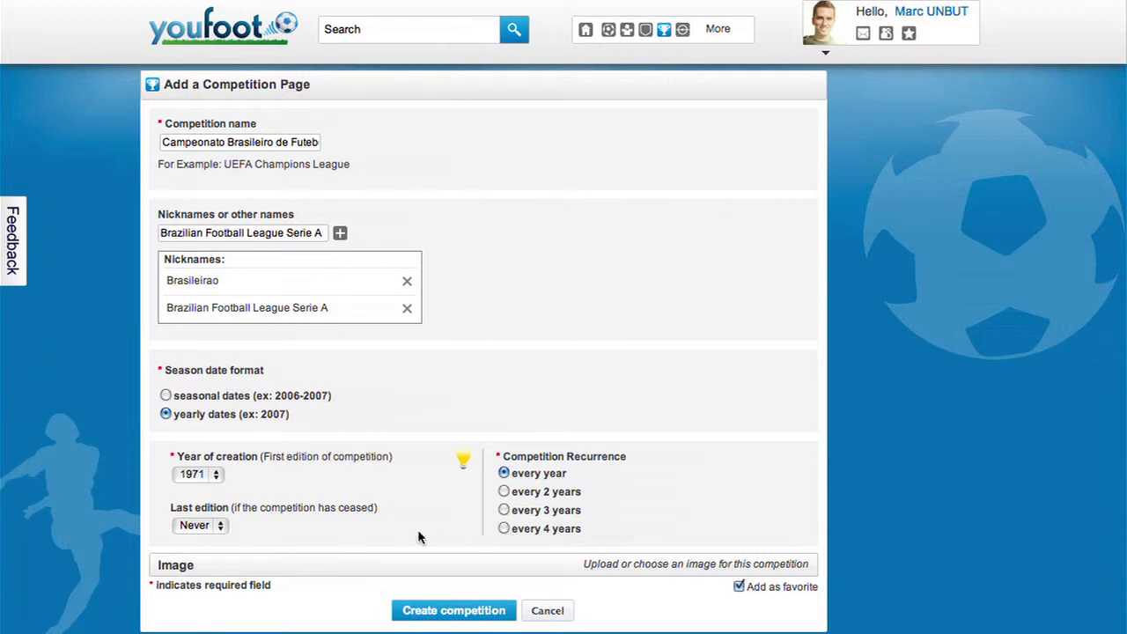
Upload the CBF crest PNG as the competition image, using the full image as its thumbnail, and create the competition.
{"action": "left_click", "coordinate": [282, 568]}
{"action": "left_click", "coordinate": [384, 316]}
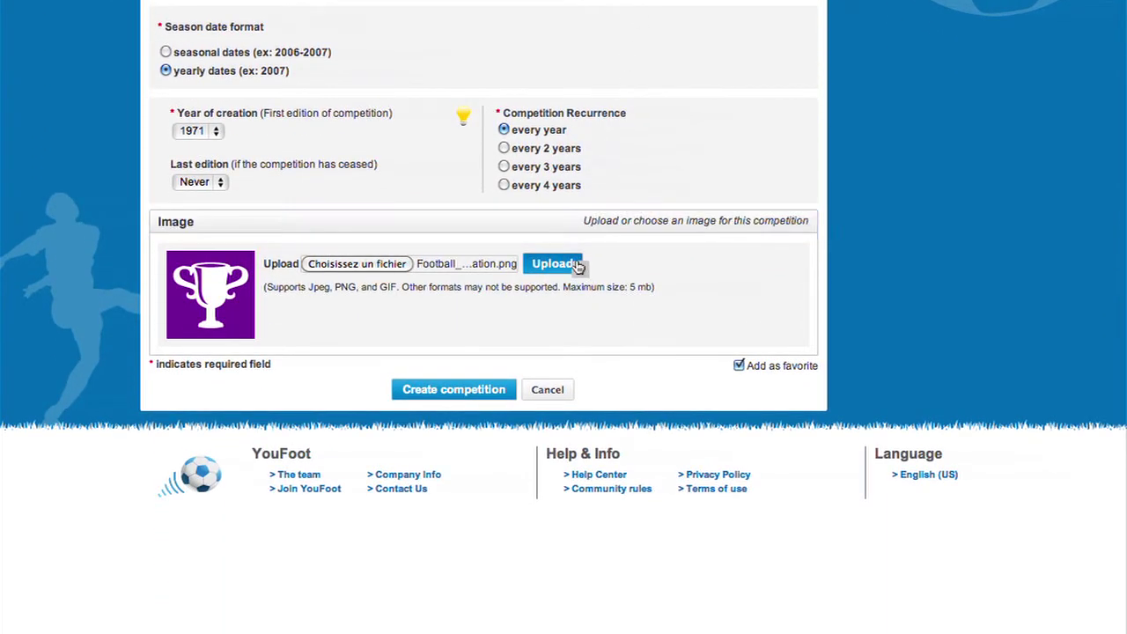
{"action": "left_click", "coordinate": [553, 264]}
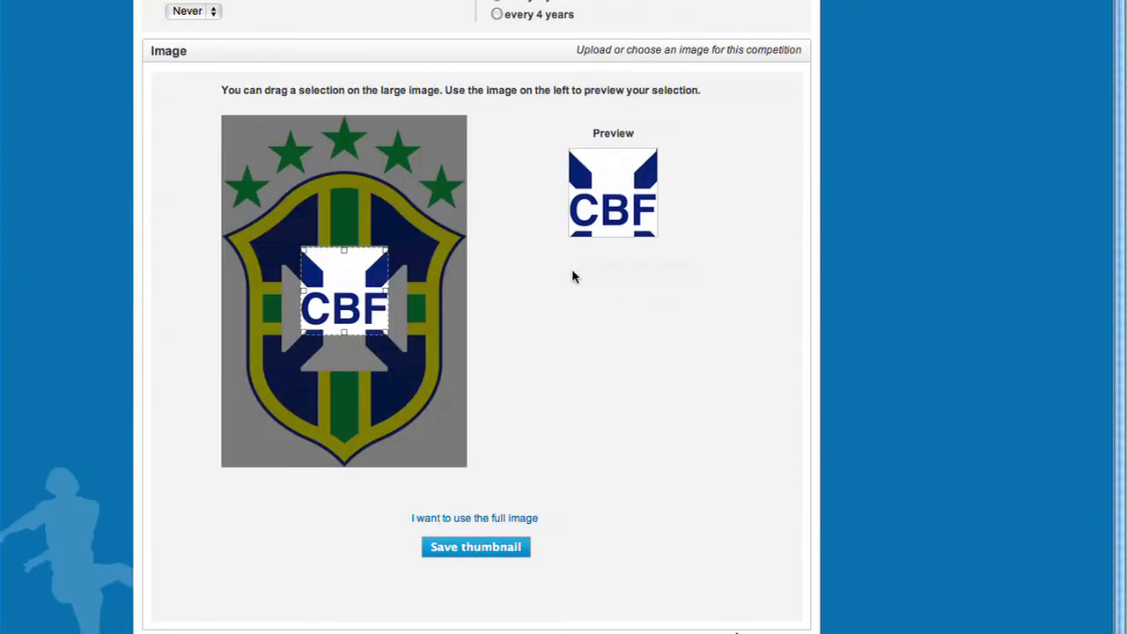
{"action": "scroll", "coordinate": [574, 273], "scroll_direction": "down", "scroll_amount": 3}
{"action": "left_click", "coordinate": [480, 518]}
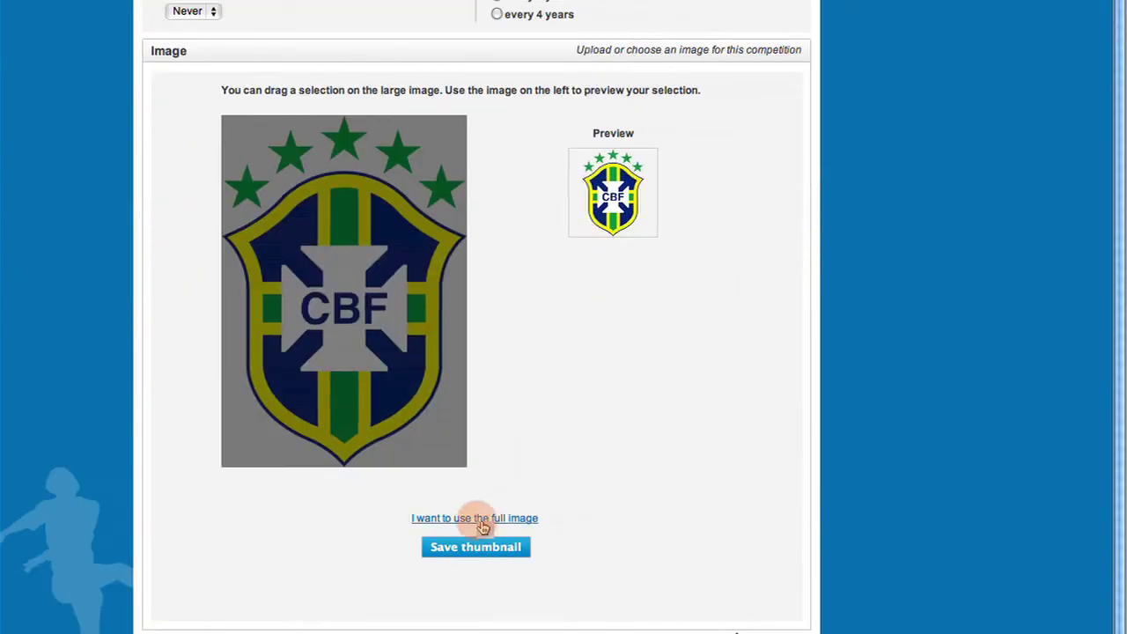
{"action": "left_click", "coordinate": [471, 546]}
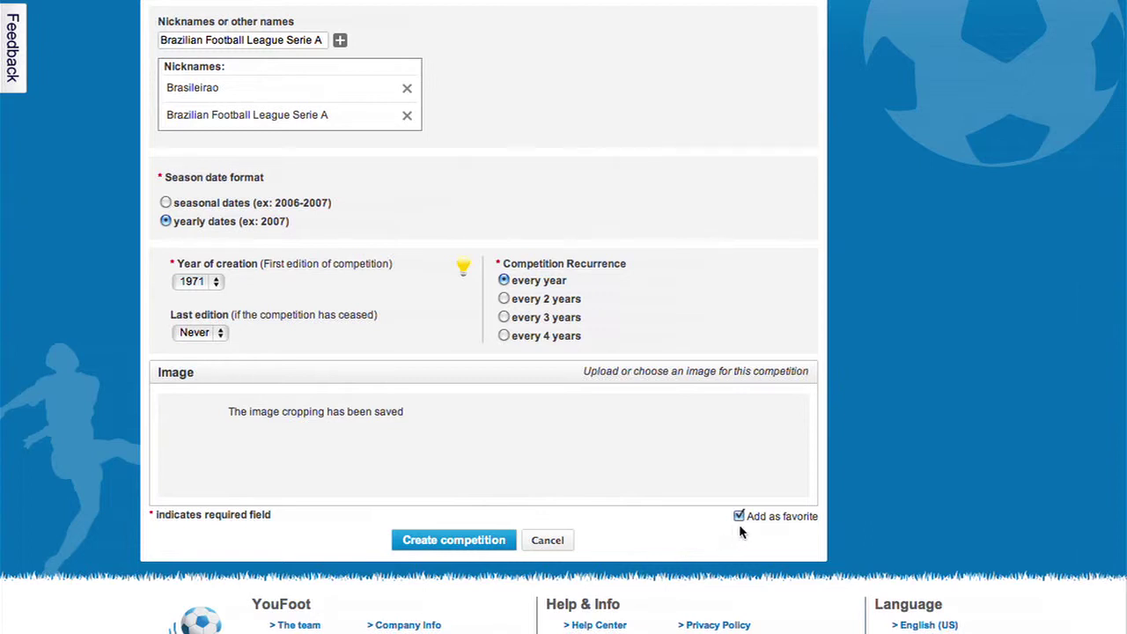
{"action": "left_click", "coordinate": [515, 539]}
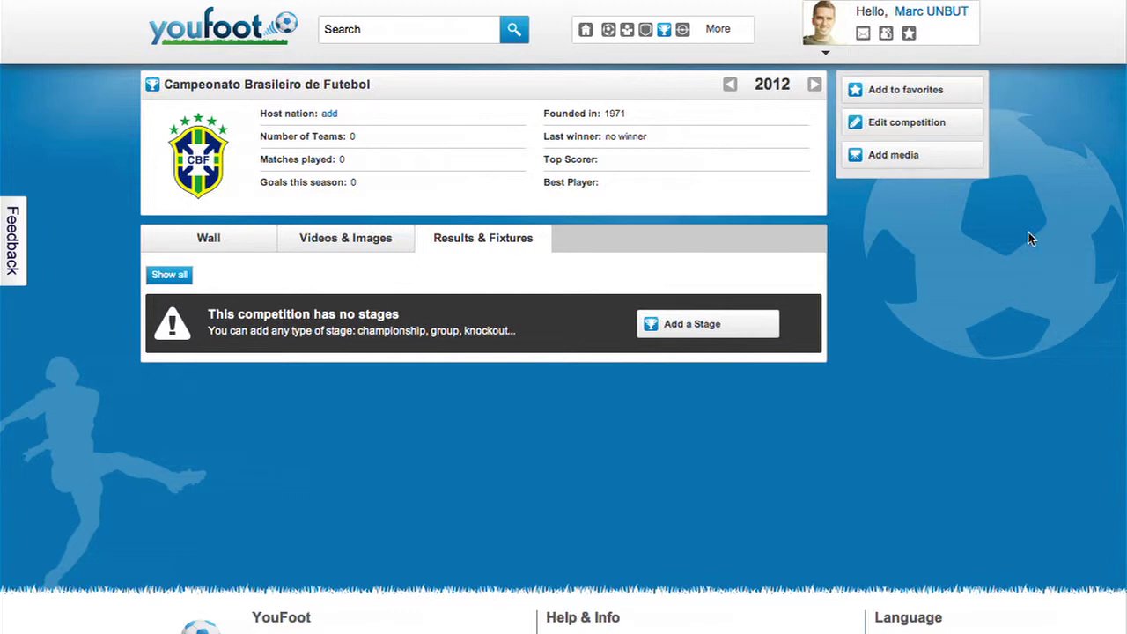
Start adding a stage and examine the help for the group, championship, knockouts with brackets and knockouts without brackets stage types.
{"action": "left_click", "coordinate": [771, 325]}
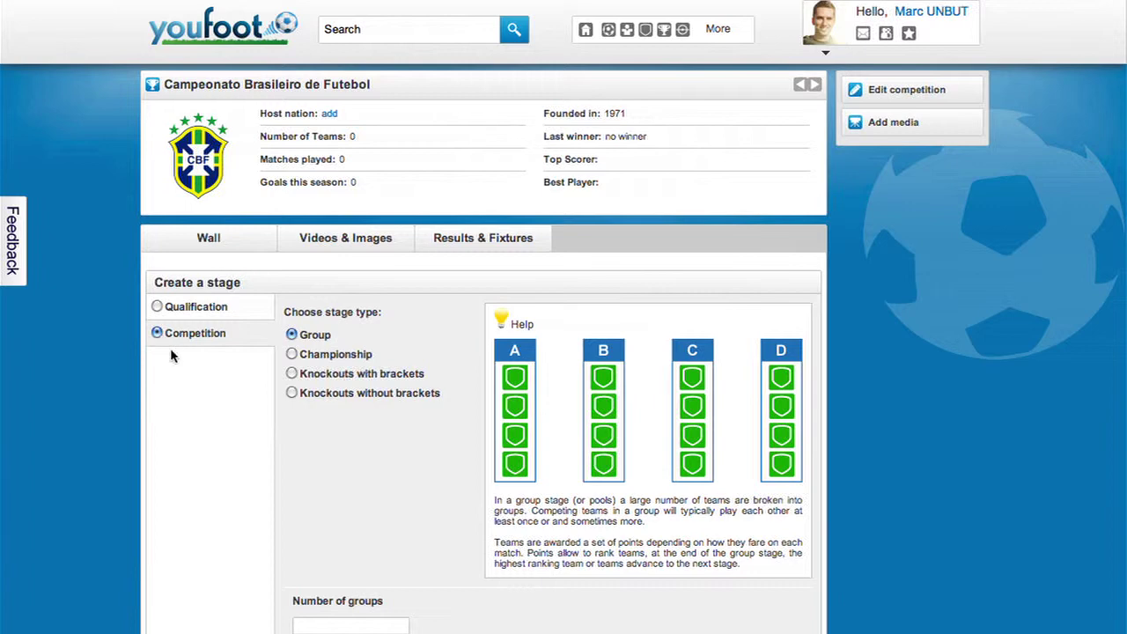
{"action": "left_click", "coordinate": [292, 355]}
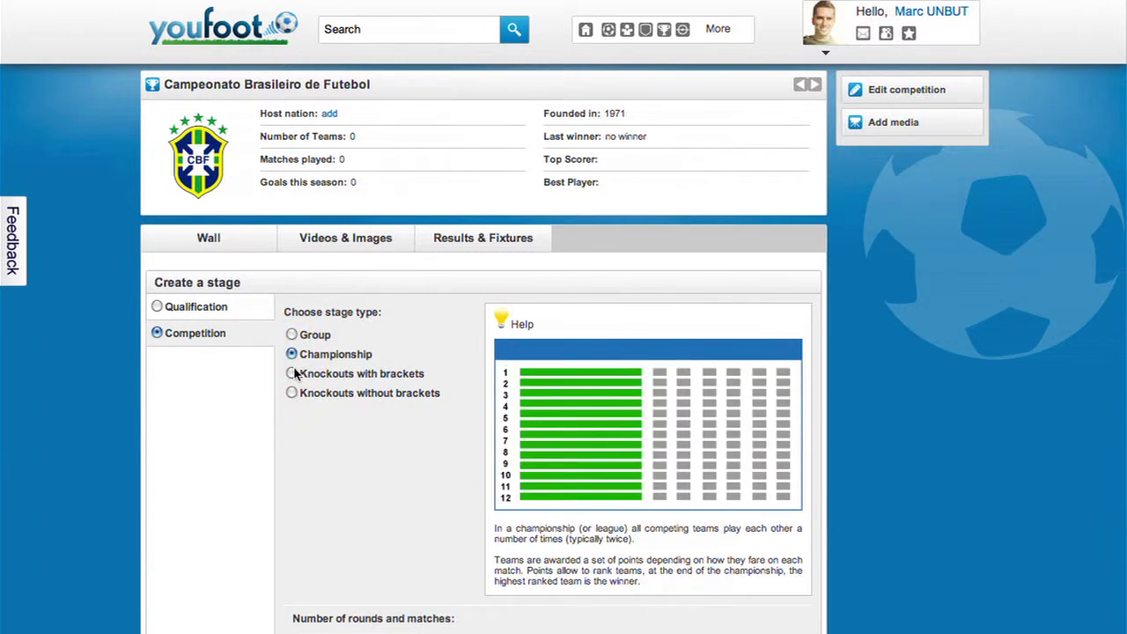
{"action": "left_click", "coordinate": [293, 375]}
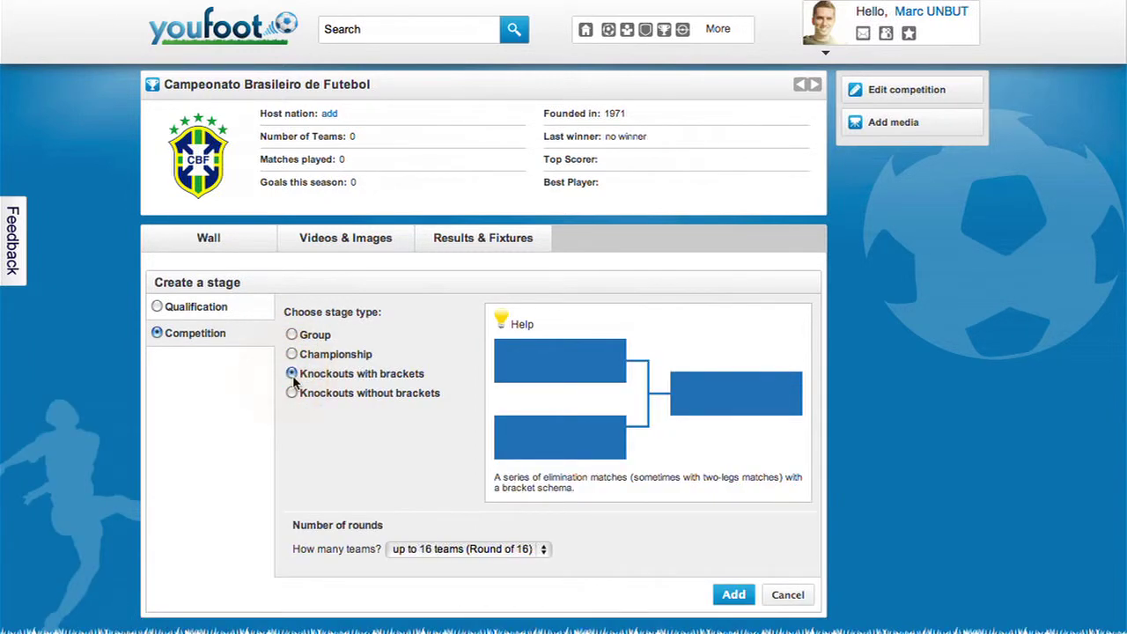
{"action": "left_click", "coordinate": [292, 394]}
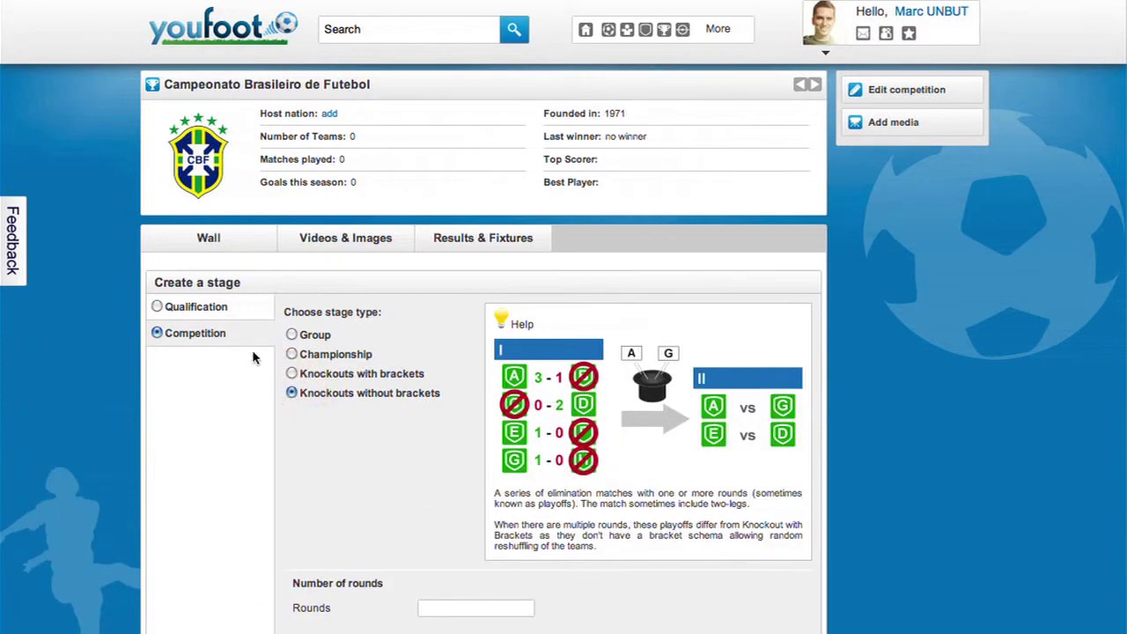
{"action": "left_click", "coordinate": [291, 335]}
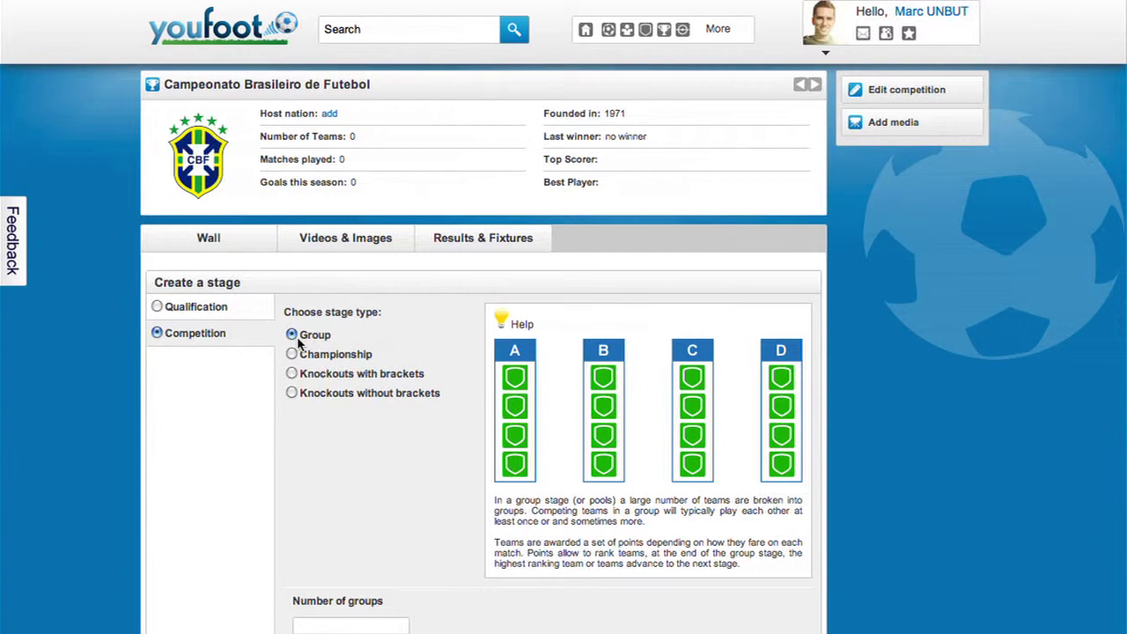
{"action": "left_click", "coordinate": [292, 354]}
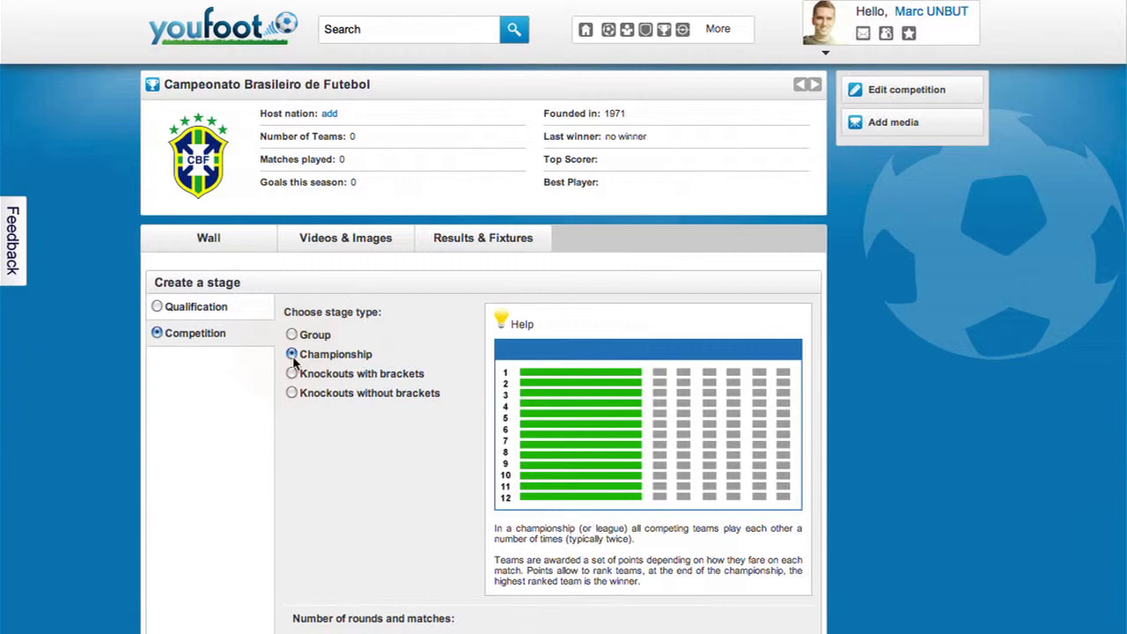
{"action": "left_click", "coordinate": [293, 375]}
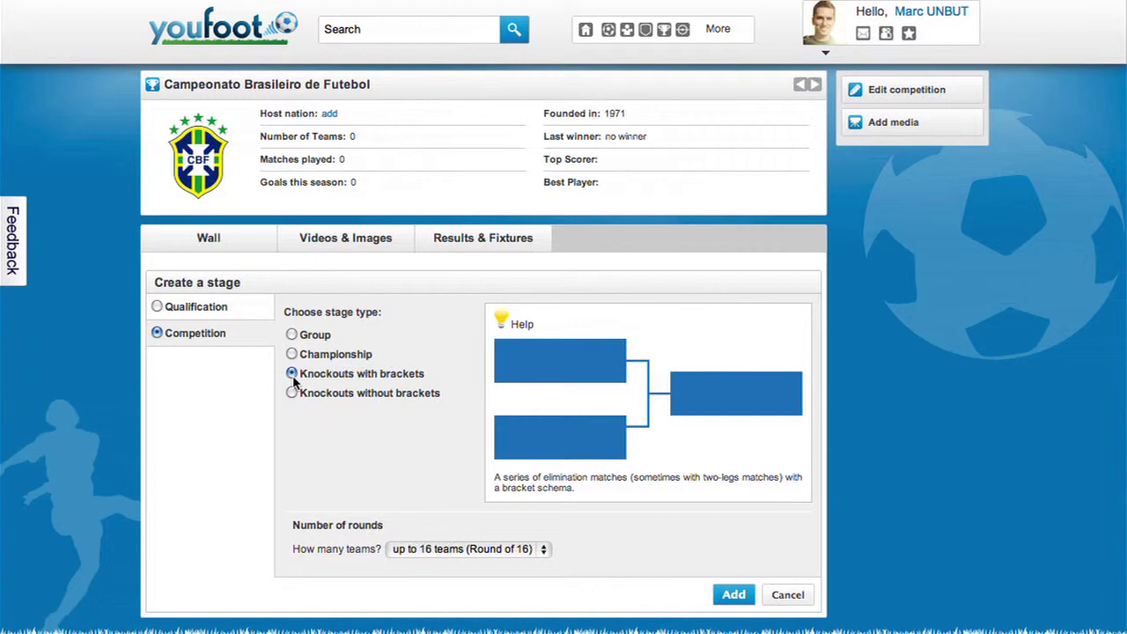
{"action": "left_click", "coordinate": [292, 393]}
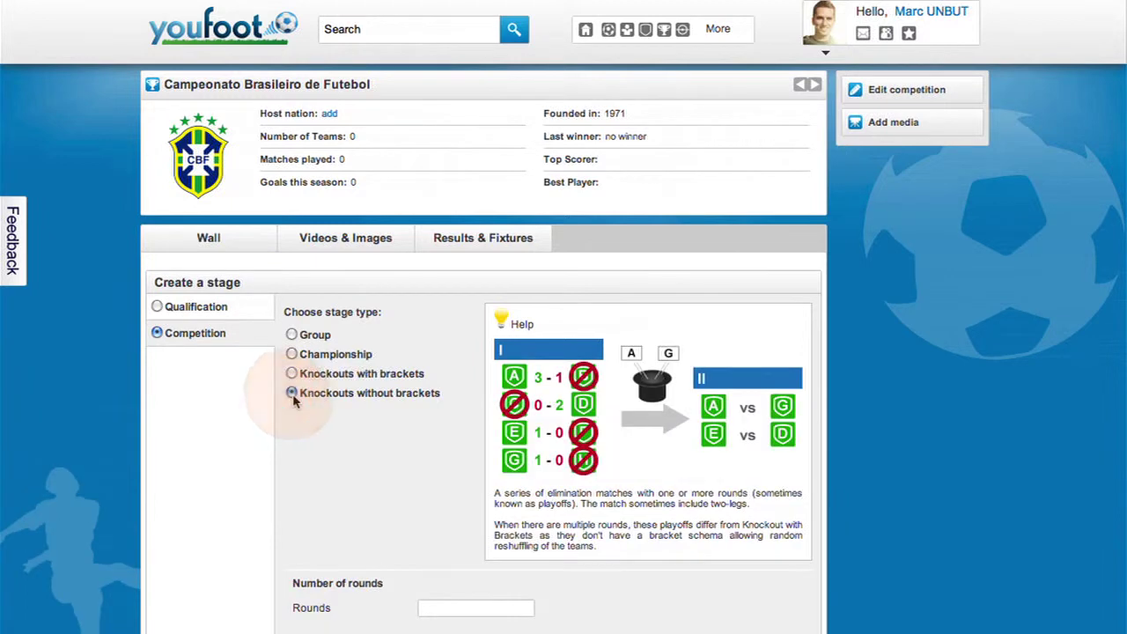